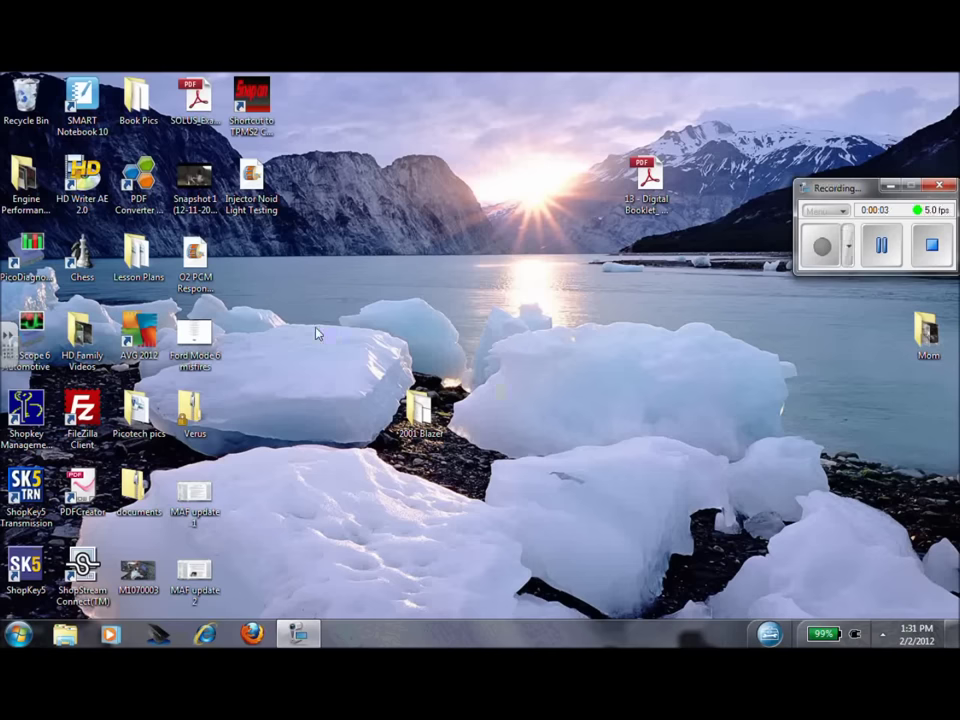
# Launch PicoScope 6 Automotive and maximize its window to full screen
pyautogui.doubleClick(41, 318)
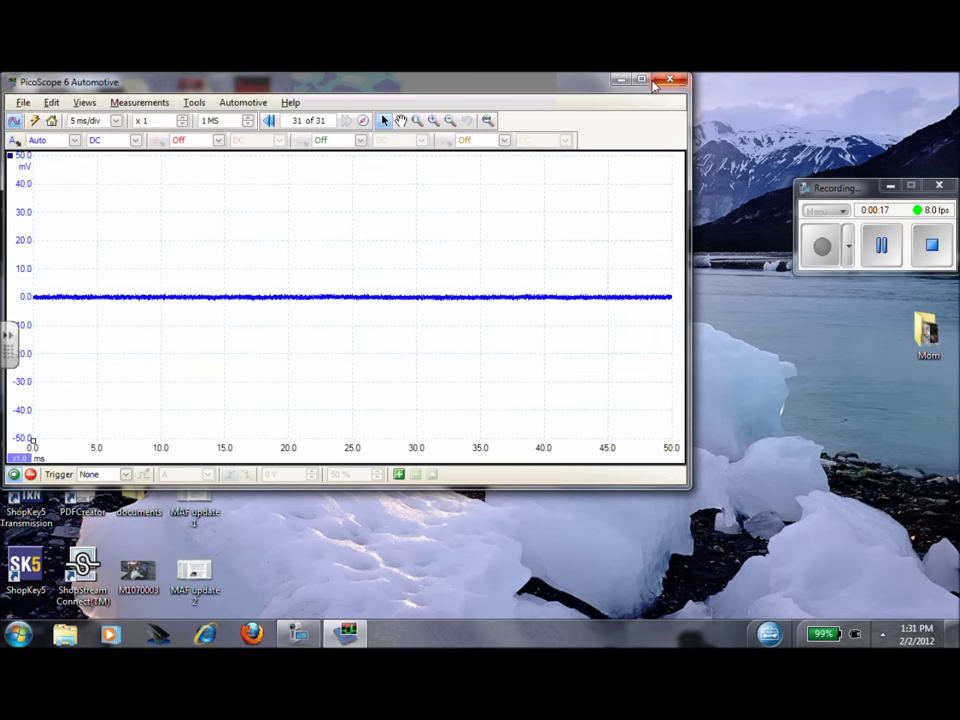
pyautogui.click(640, 80)
pyautogui.click(889, 186)
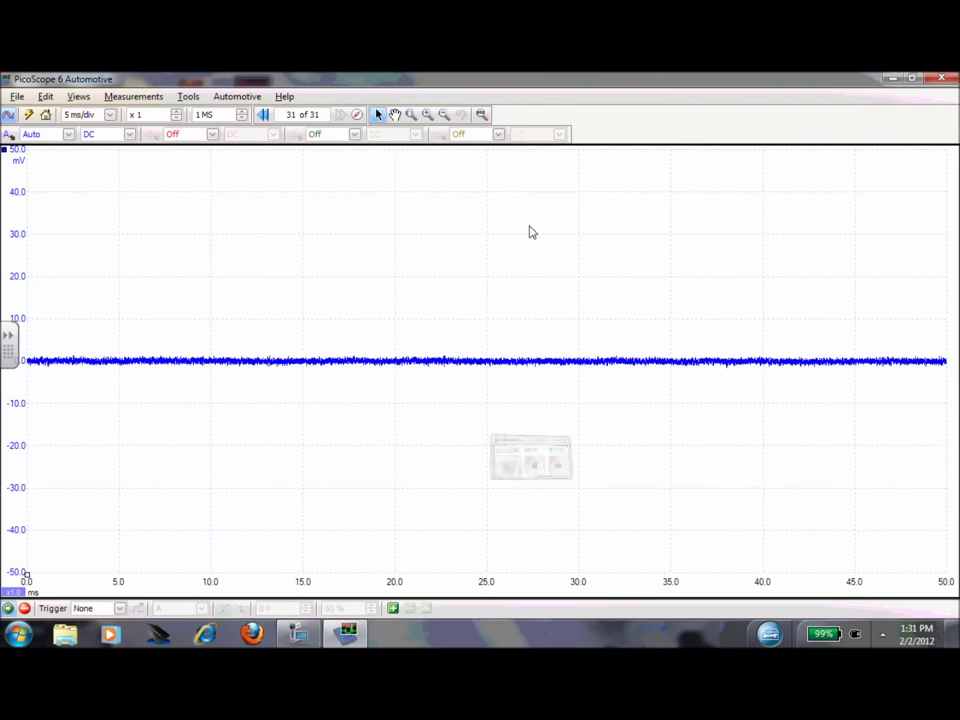
# Set channel A to the 600A Current Clamp probe with a -100 to 600 A range
pyautogui.click(9, 136)
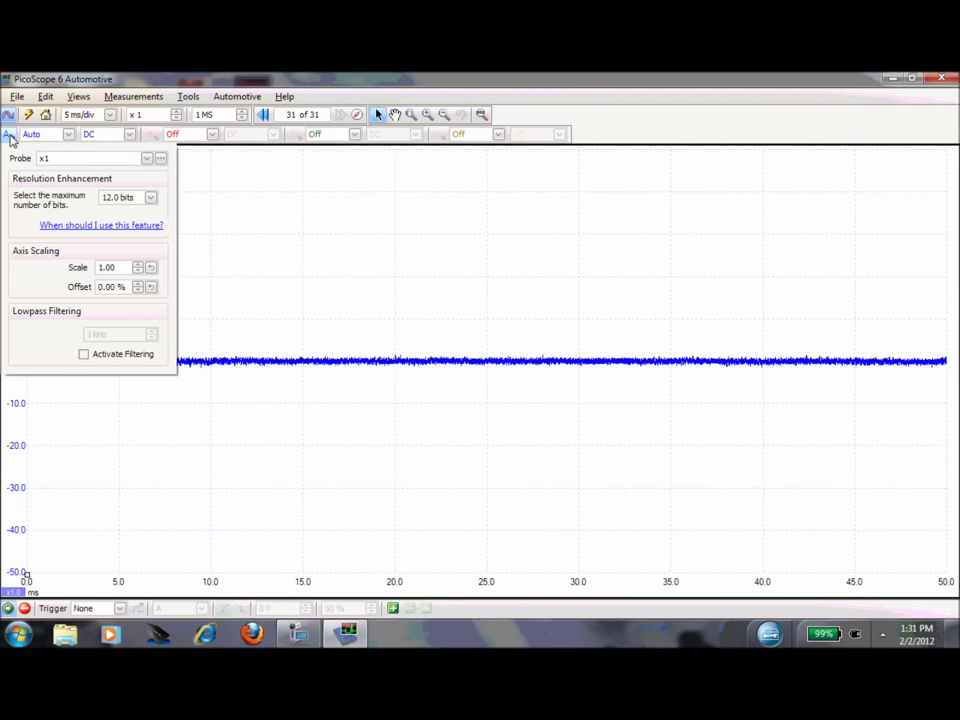
pyautogui.click(147, 159)
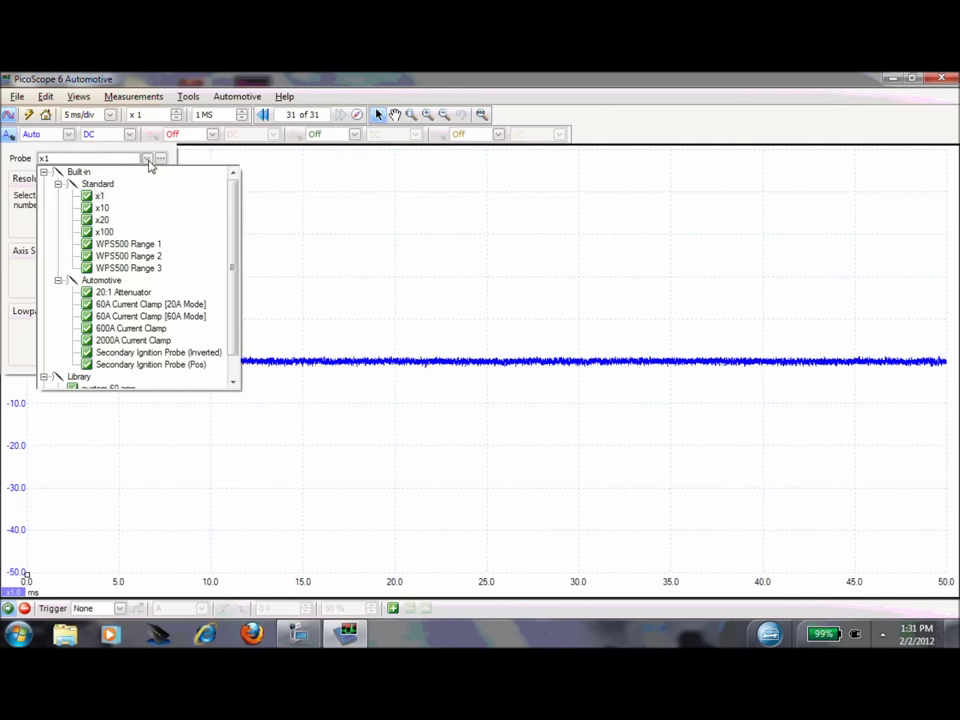
pyautogui.click(130, 329)
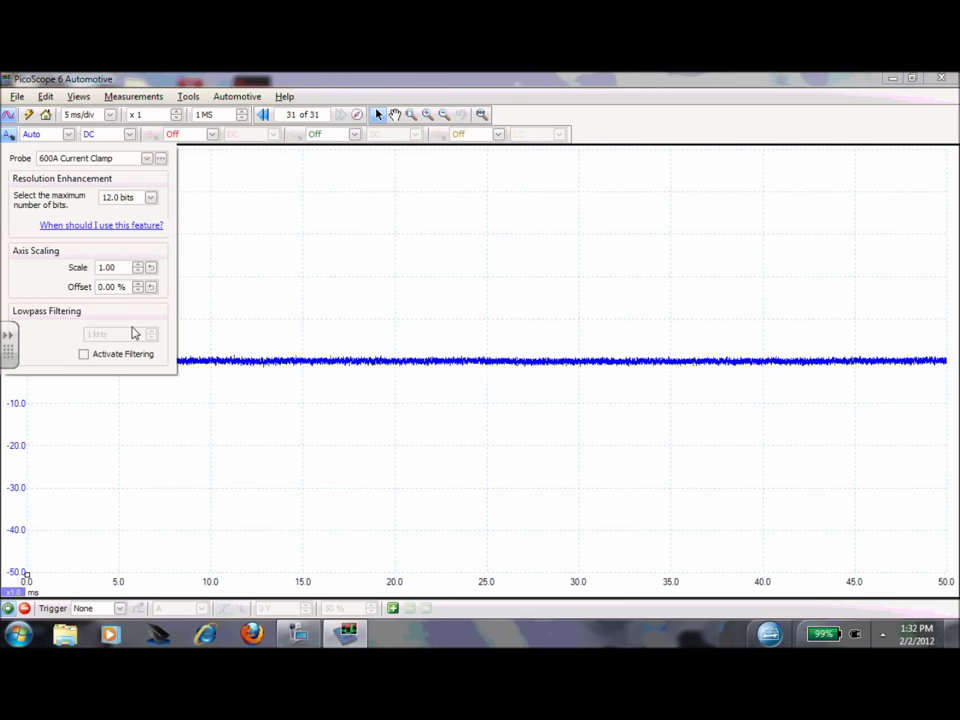
pyautogui.click(213, 247)
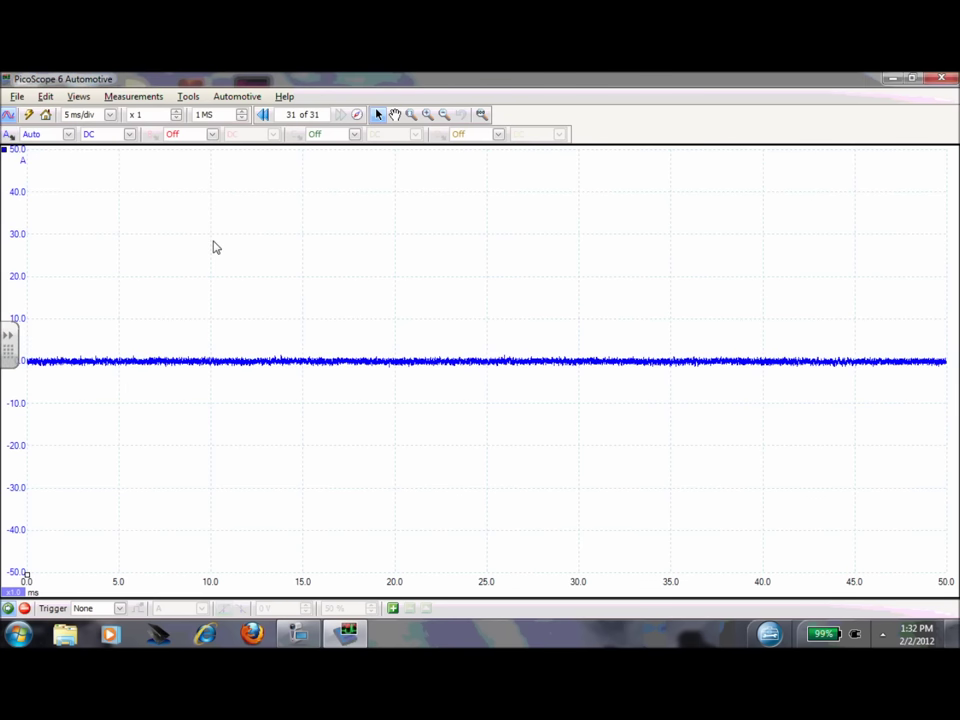
pyautogui.click(69, 134)
pyautogui.click(65, 205)
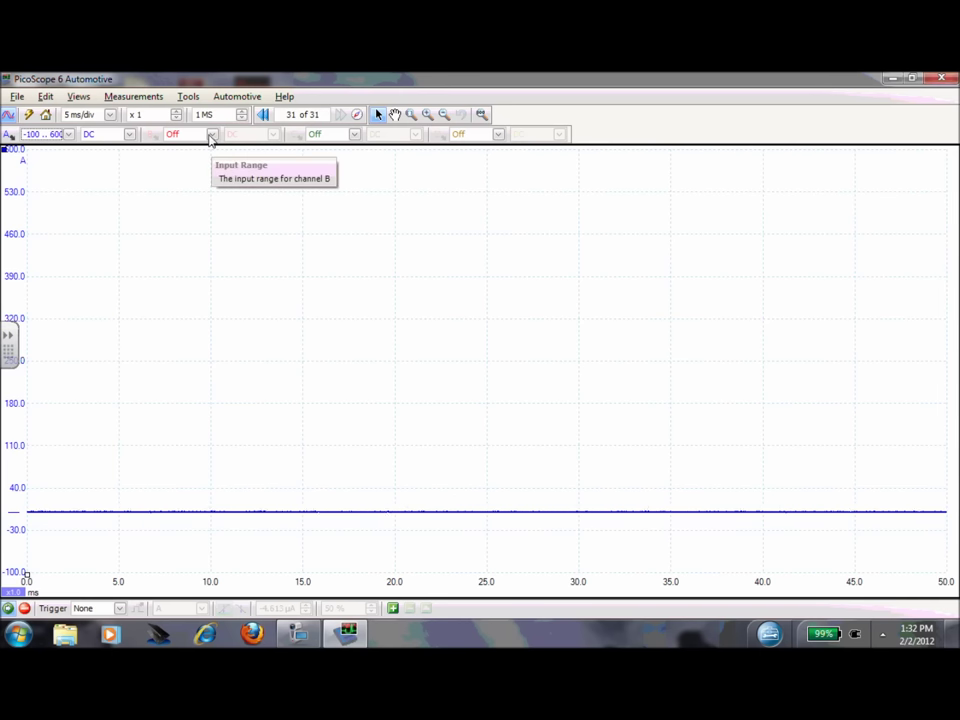
pyautogui.click(212, 134)
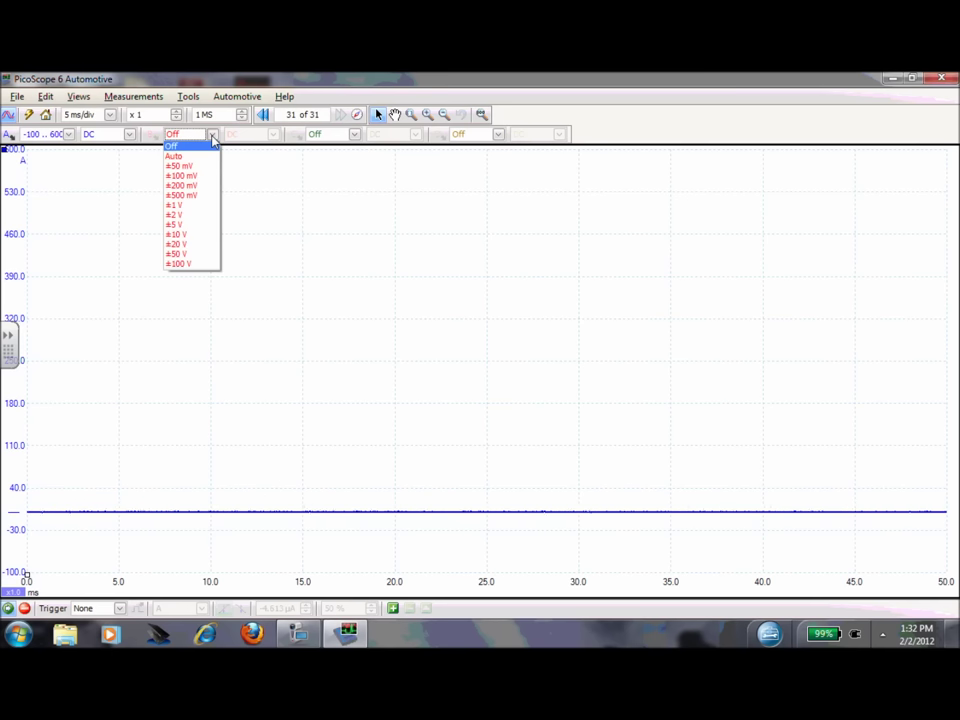
pyautogui.click(296, 215)
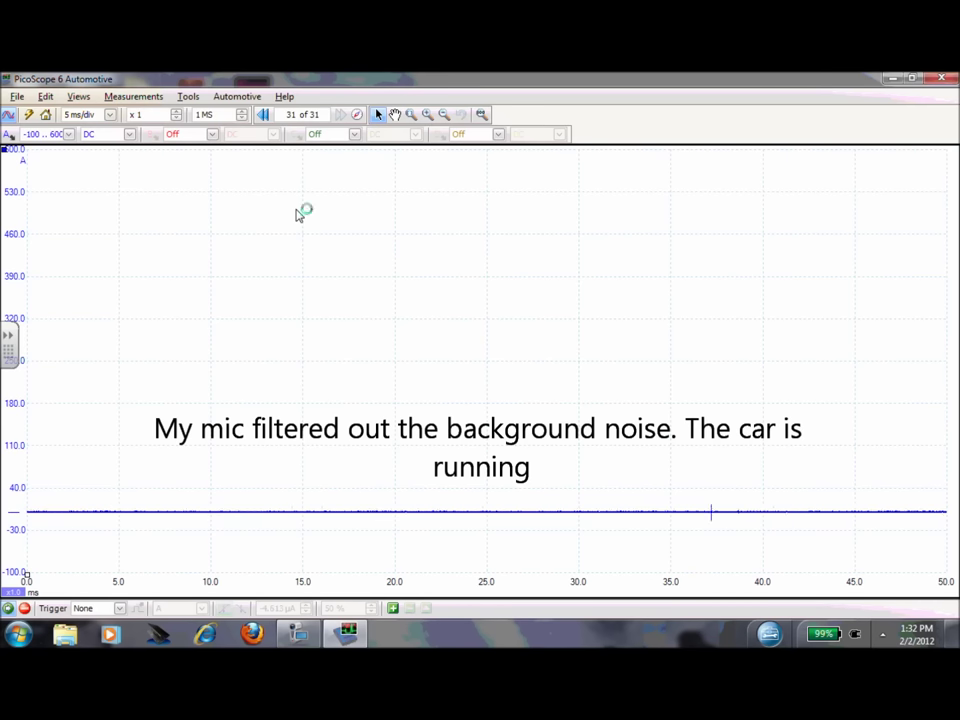
# Turn on channel B at ±2 V and set the timebase to 100 ms/div
pyautogui.click(215, 138)
pyautogui.click(208, 223)
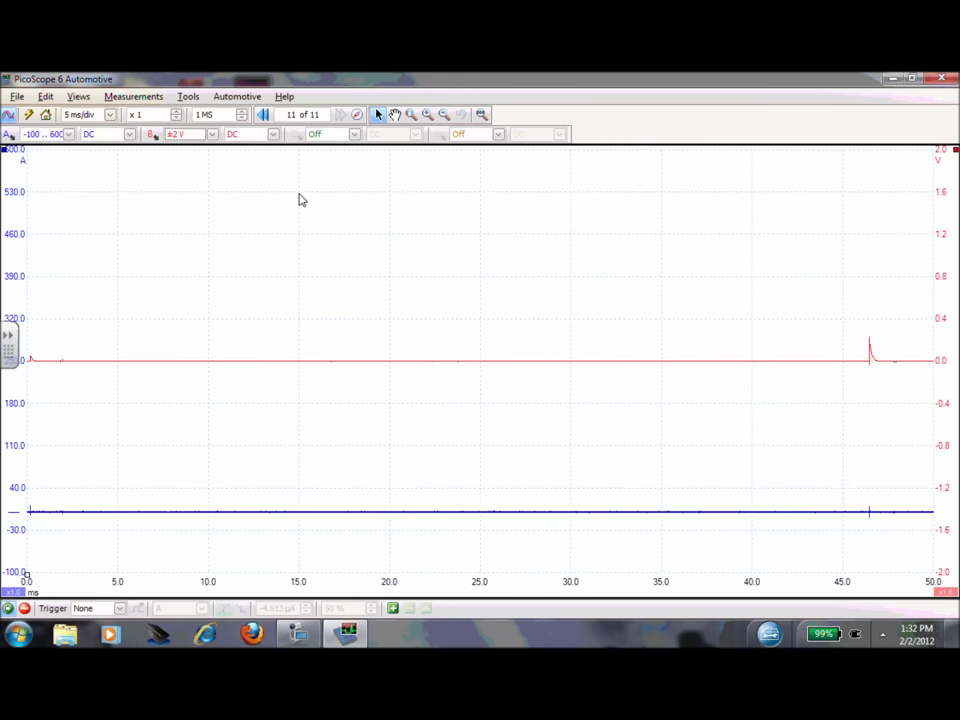
pyautogui.click(112, 116)
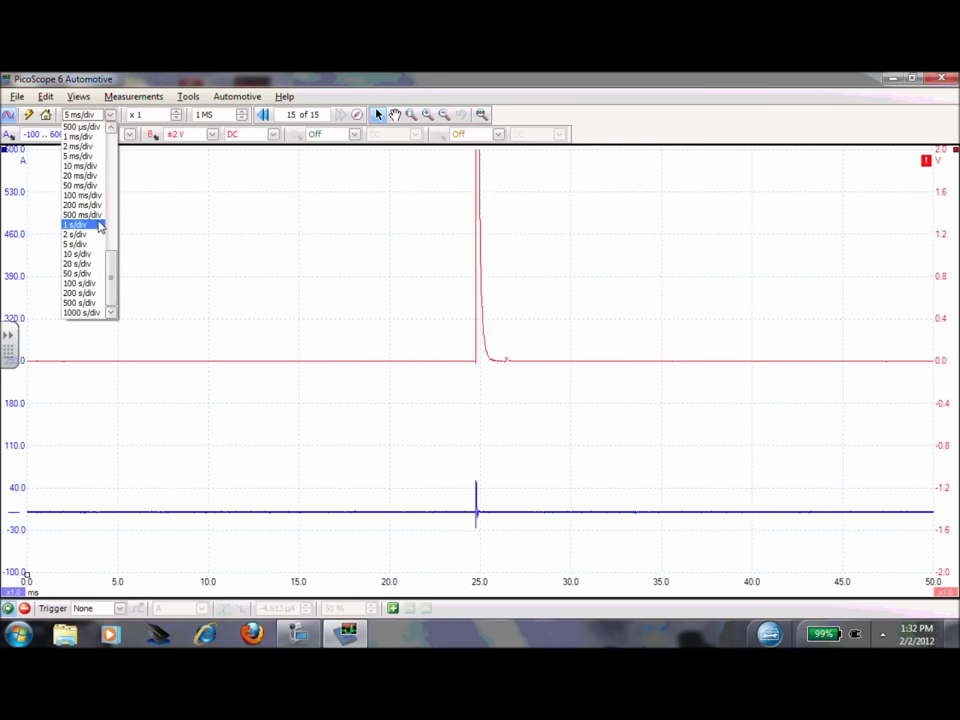
pyautogui.click(90, 196)
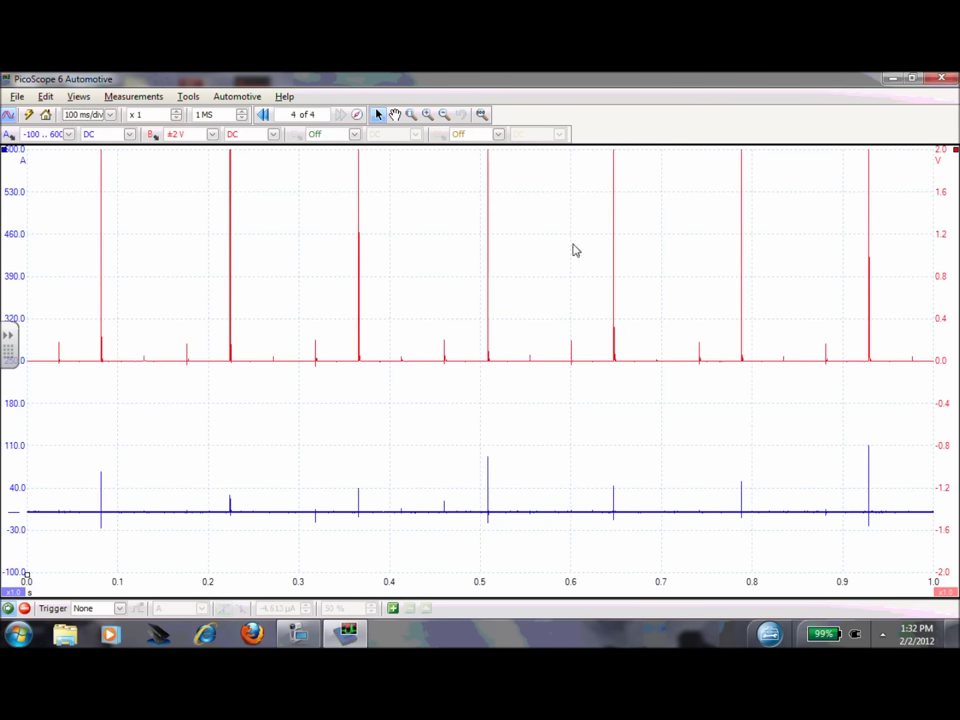
# Shift channel B's trace lower and try ±5, ±10 and ±20 V before settling on ±10 V
pyautogui.moveTo(944, 244); pyautogui.dragTo(945, 293)
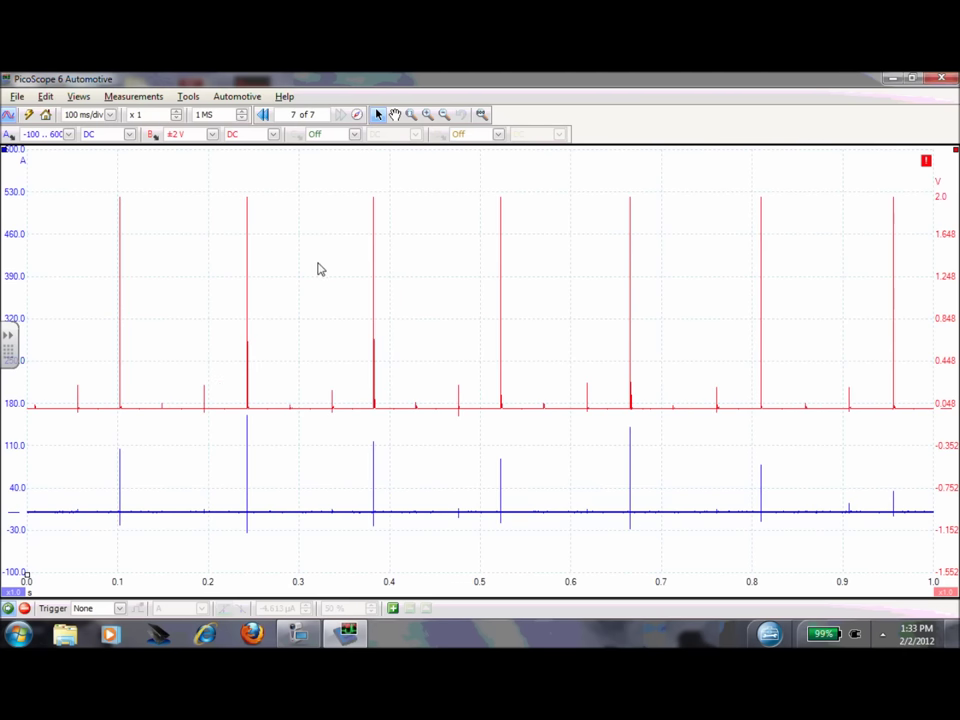
pyautogui.click(212, 134)
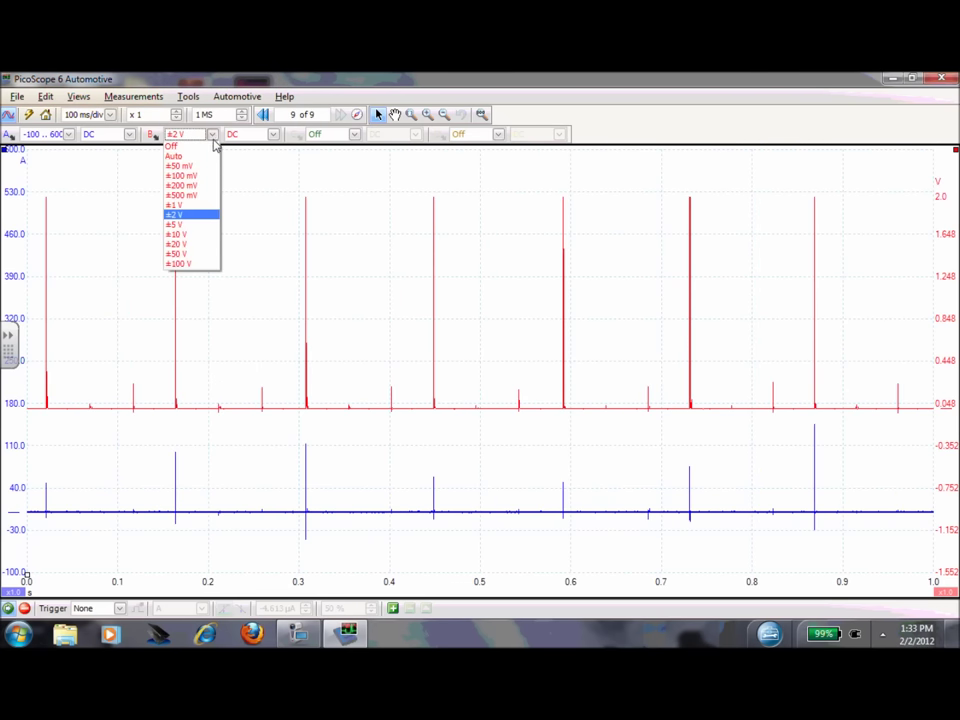
pyautogui.click(206, 225)
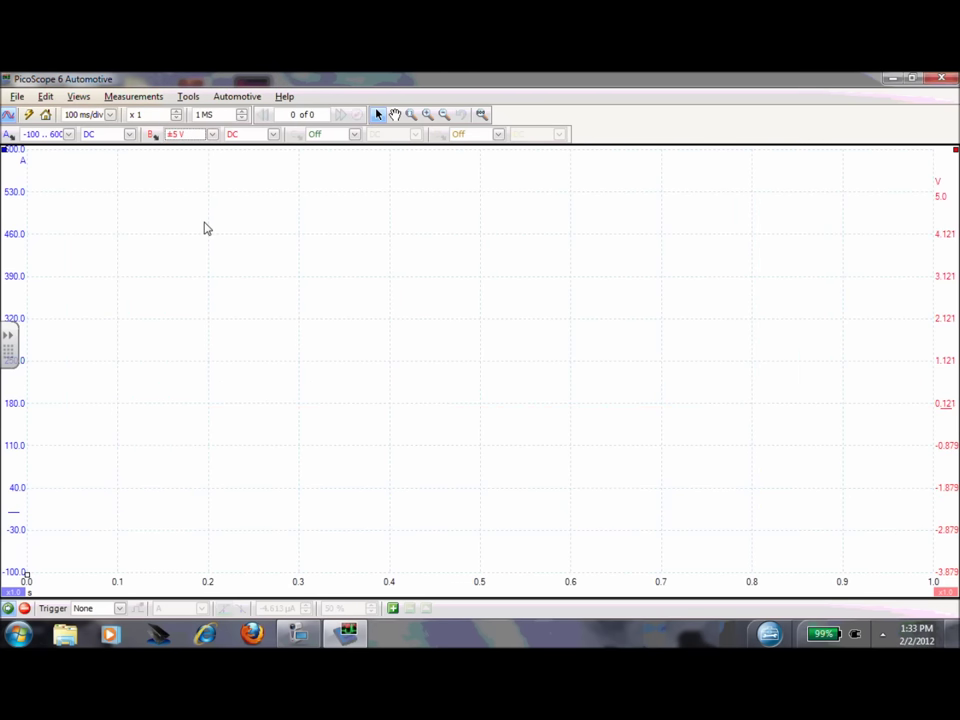
pyautogui.click(212, 136)
pyautogui.click(195, 235)
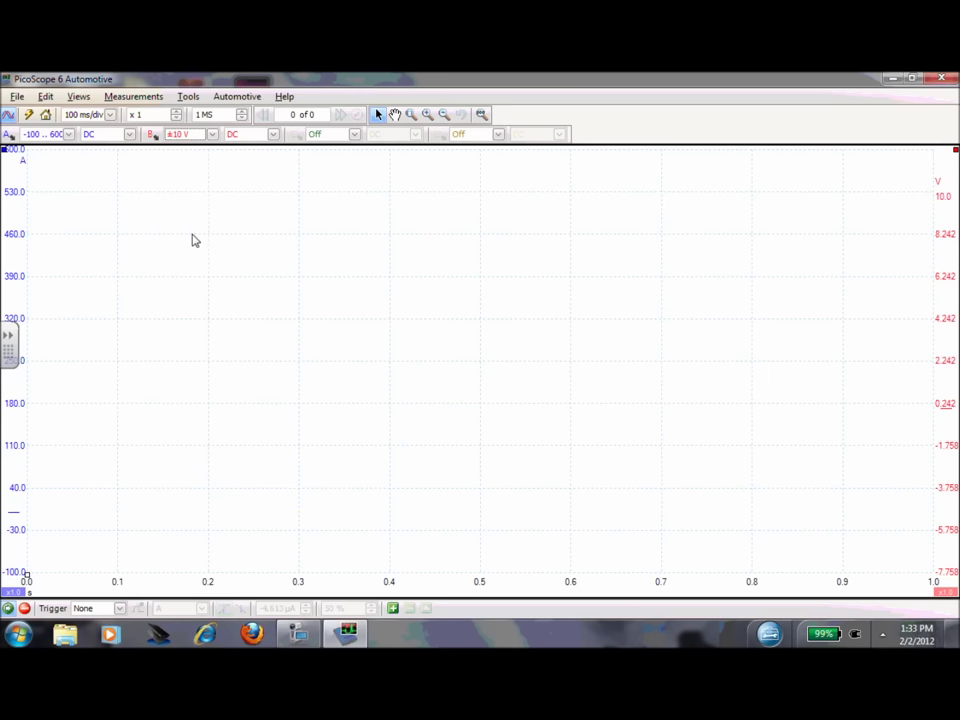
pyautogui.click(212, 136)
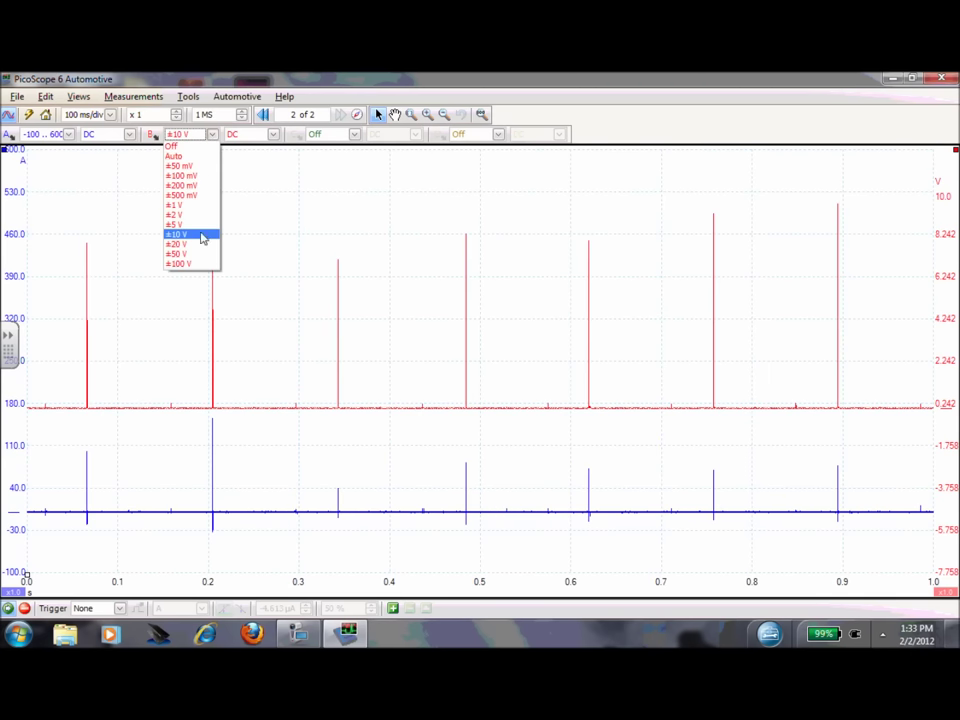
pyautogui.click(200, 244)
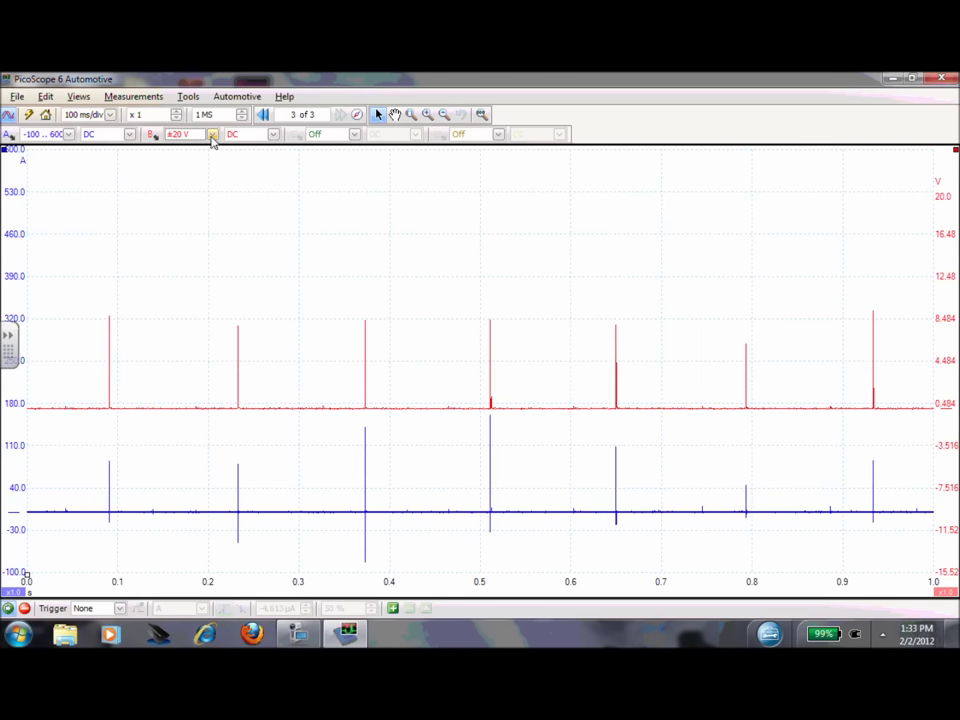
pyautogui.click(212, 134)
pyautogui.click(197, 240)
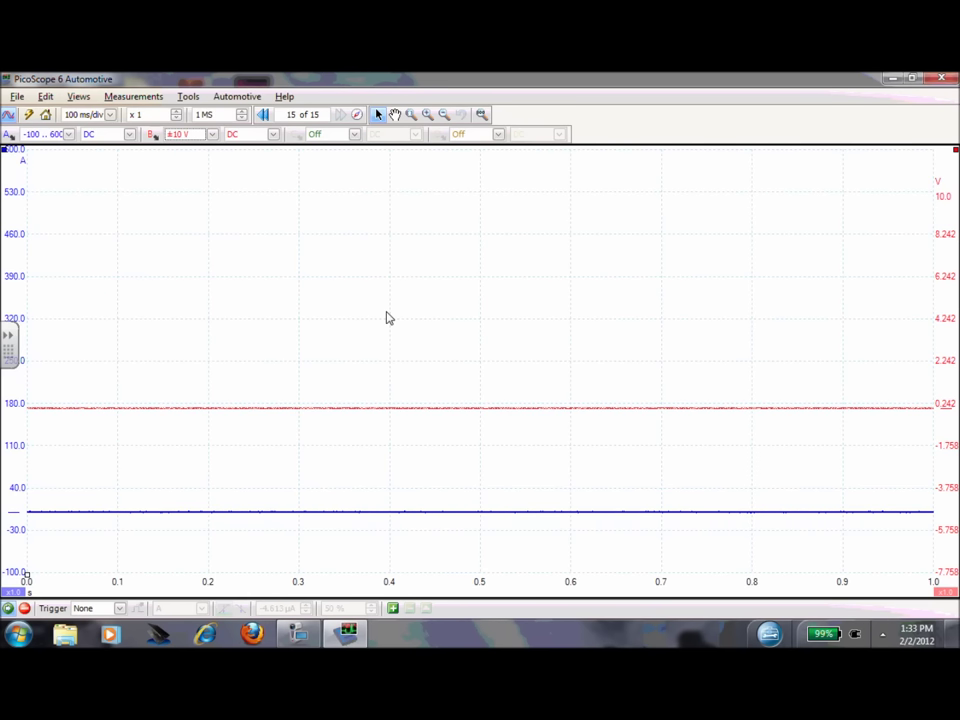
pyautogui.click(105, 608)
# Use a Single trigger at about 248.8 A near the start, and set the timebase to 500 ms/div
pyautogui.click(108, 596)
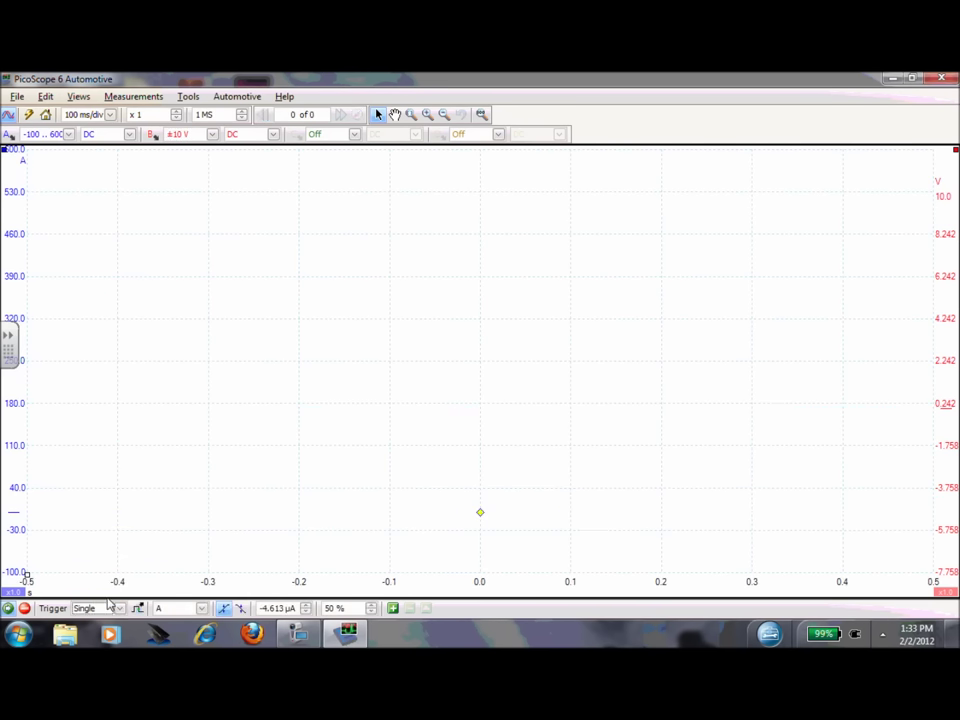
pyautogui.moveTo(479, 513)
pyautogui.mouseDown()
pyautogui.moveTo(267, 461)
pyautogui.moveTo(138, 456)
pyautogui.moveTo(86, 432)
pyautogui.moveTo(59, 366)
pyautogui.mouseUp()
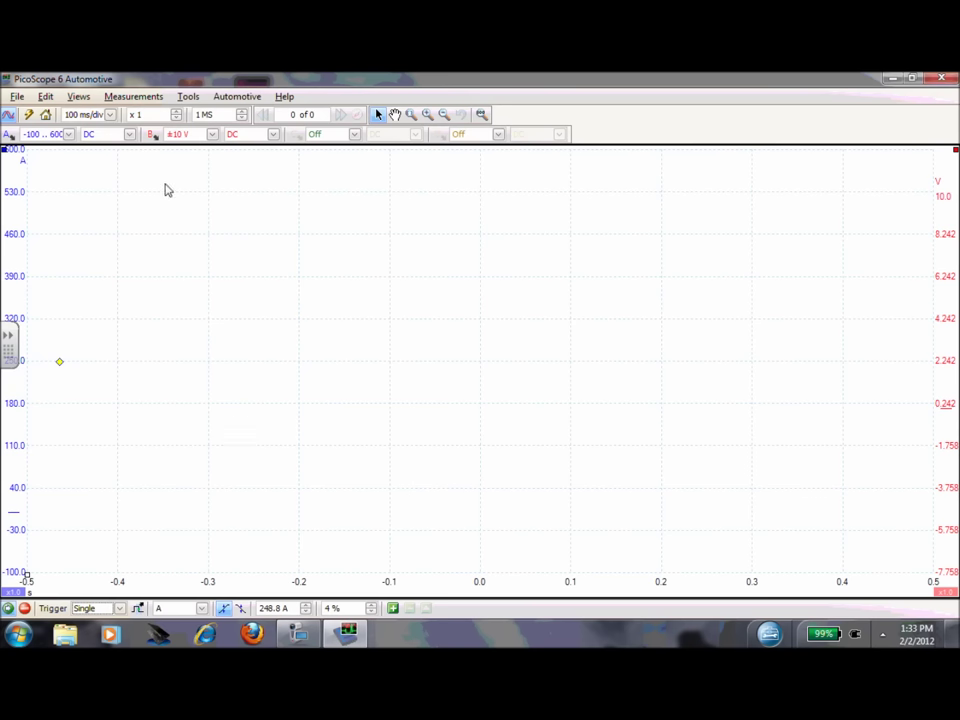
pyautogui.click(111, 115)
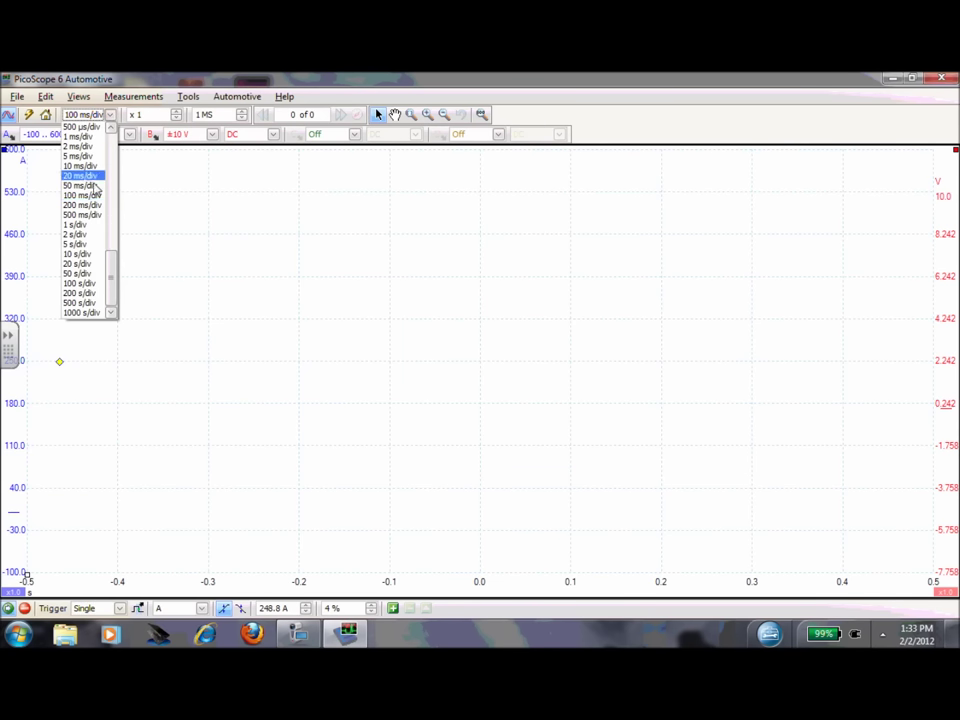
pyautogui.click(92, 206)
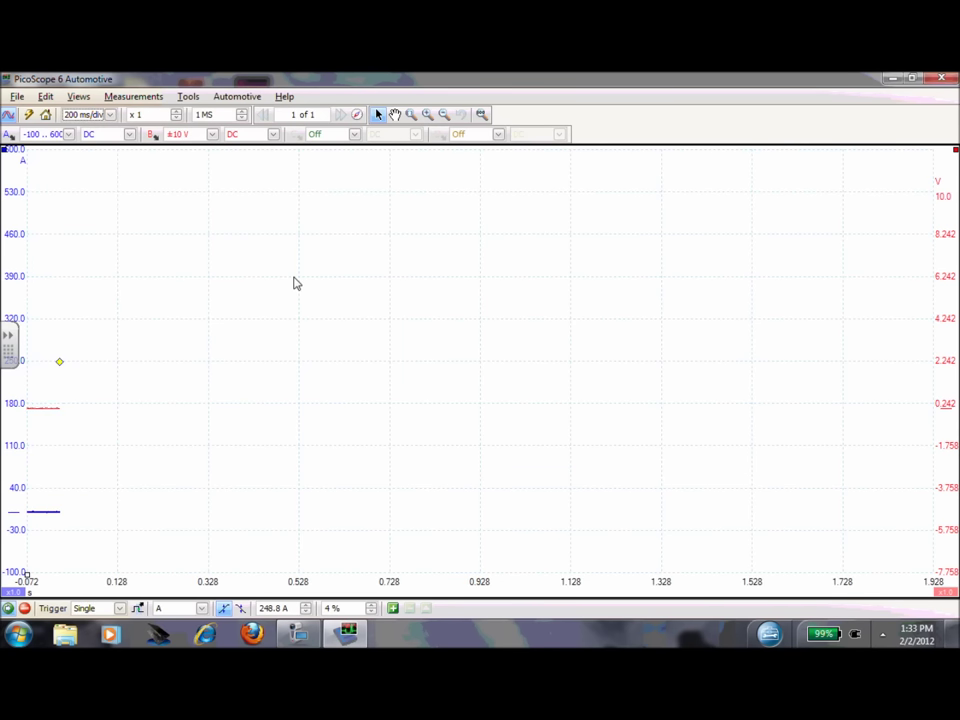
pyautogui.click(110, 115)
pyautogui.click(90, 215)
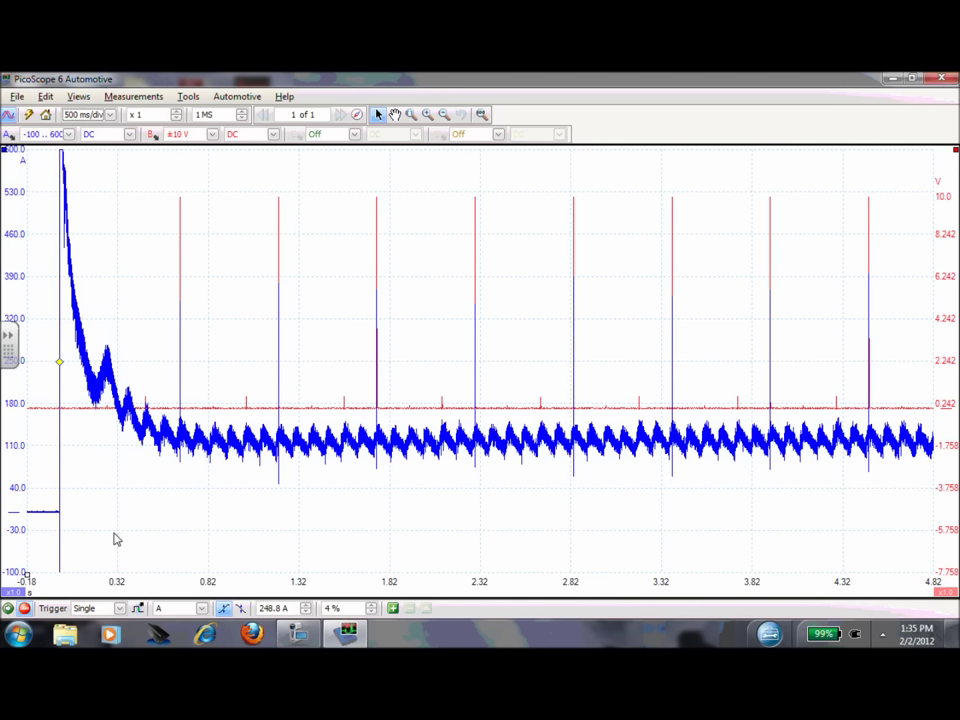
# Enable 1 kHz lowpass filtering on the channel A current
pyautogui.click(68, 134)
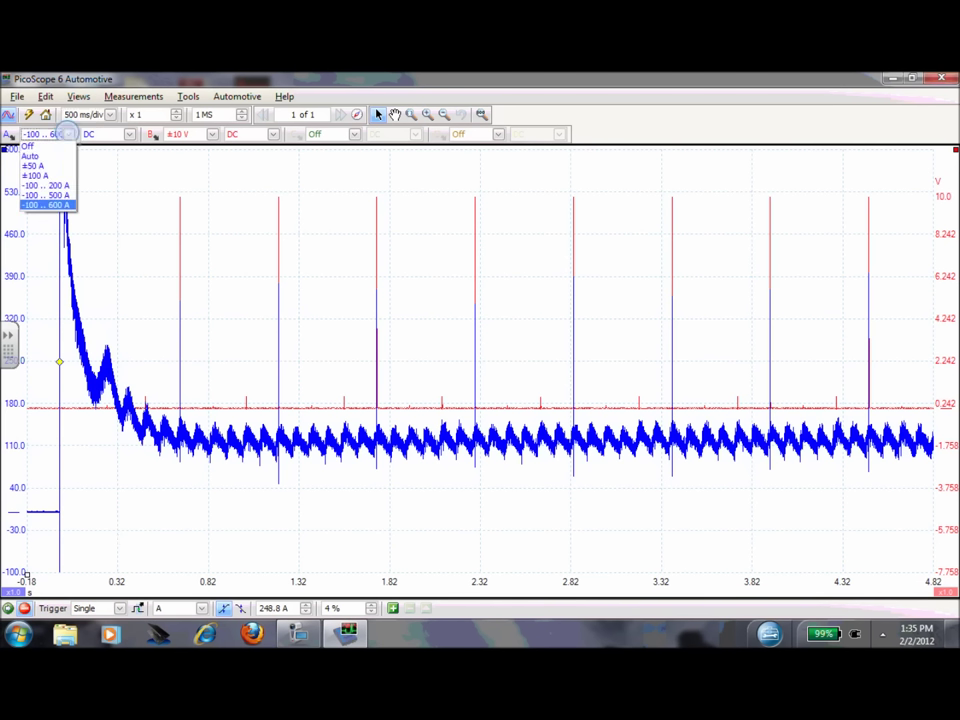
pyautogui.click(76, 146)
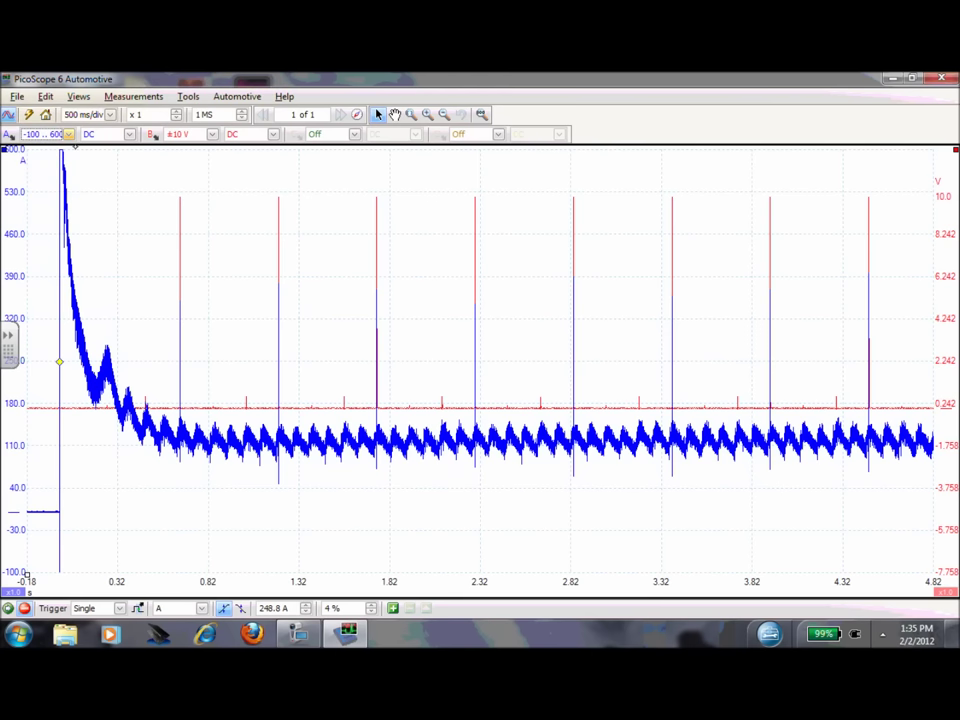
pyautogui.click(8, 134)
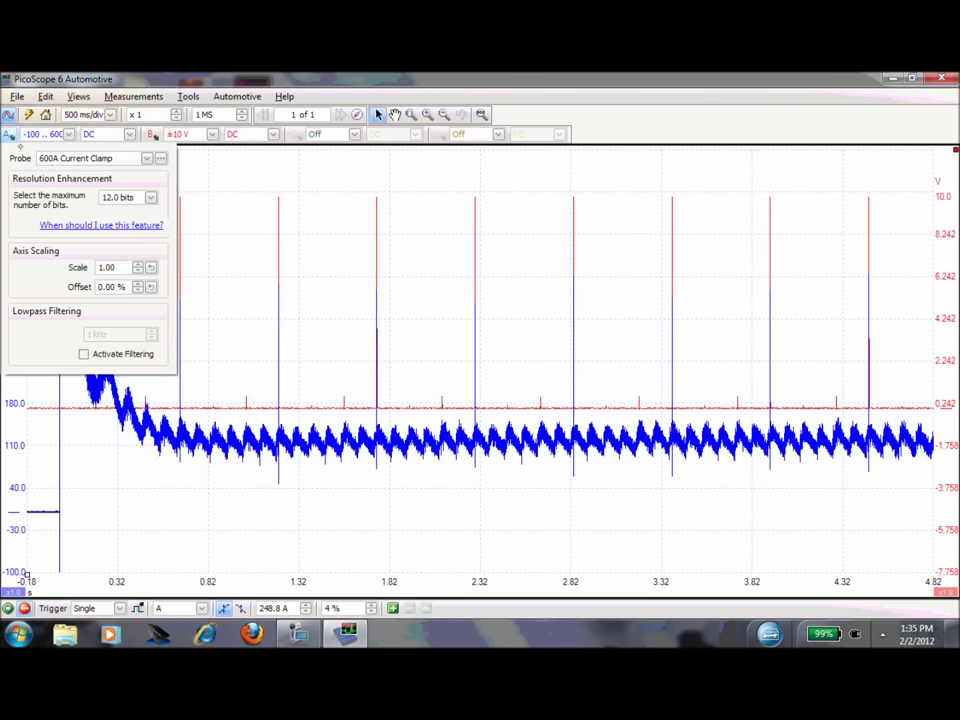
pyautogui.click(84, 354)
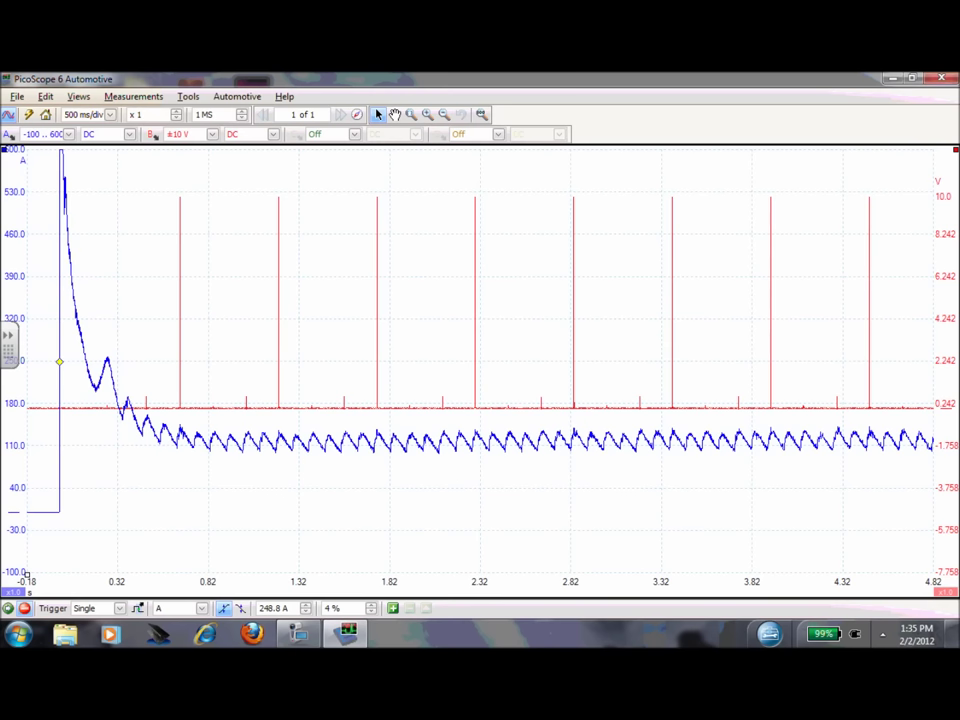
pyautogui.click(412, 115)
# Zoom in on a few engine cycles of the captured waveform
pyautogui.moveTo(152, 306); pyautogui.dragTo(393, 481)
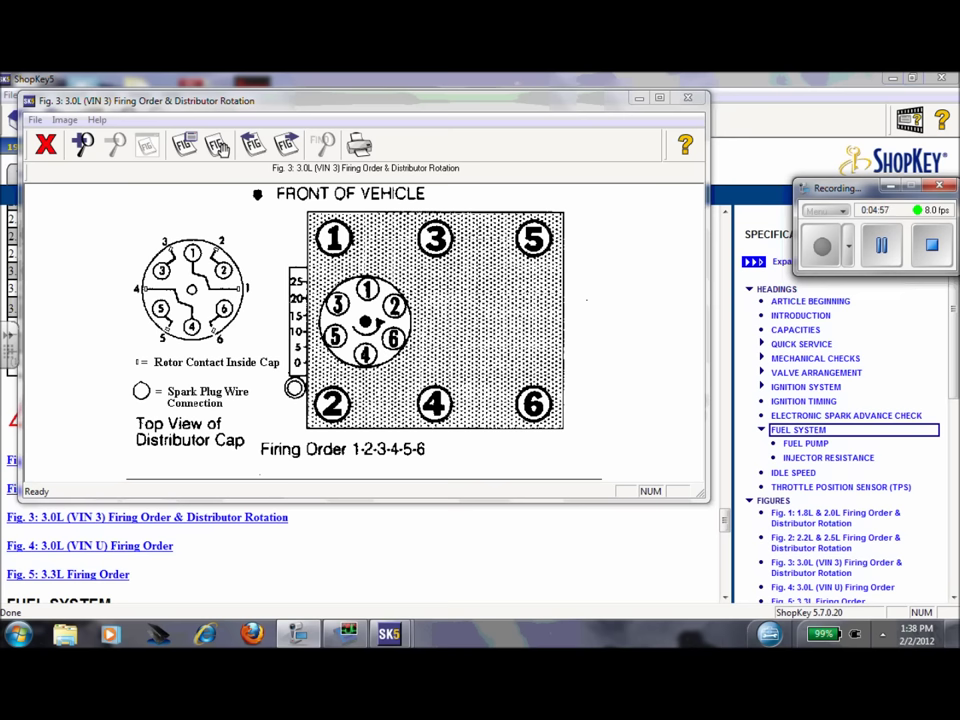
# Switch from the ShopKey5 firing order diagram back to the PicoScope waveforms
pyautogui.hotkey('alt', 'Tab')
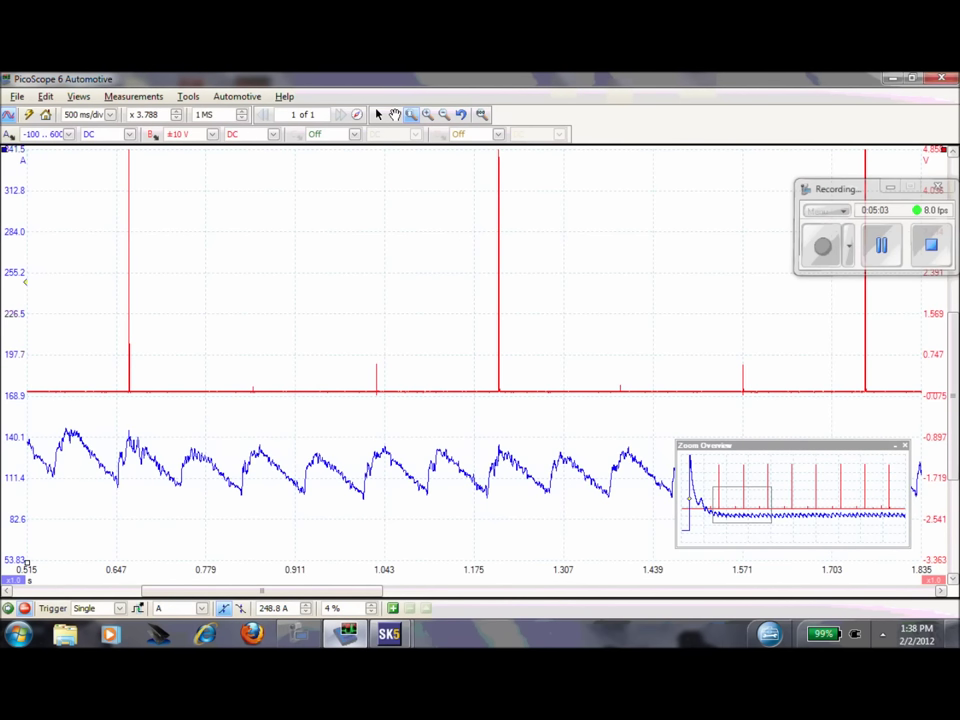
pyautogui.moveTo(128, 310); pyautogui.dragTo(127, 330)
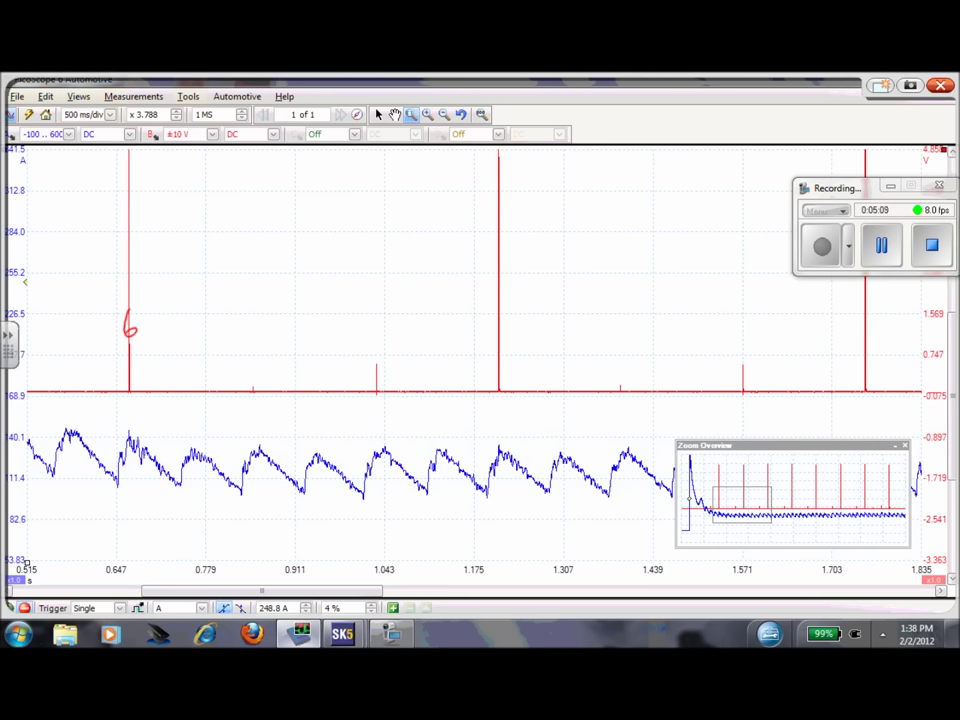
pyautogui.moveTo(135, 402); pyautogui.dragTo(131, 414)
pyautogui.moveTo(199, 405); pyautogui.dragTo(199, 423)
pyautogui.moveTo(257, 409)
pyautogui.mouseDown()
pyautogui.moveTo(272, 425)
pyautogui.moveTo(321, 407)
pyautogui.moveTo(311, 431)
pyautogui.mouseUp()
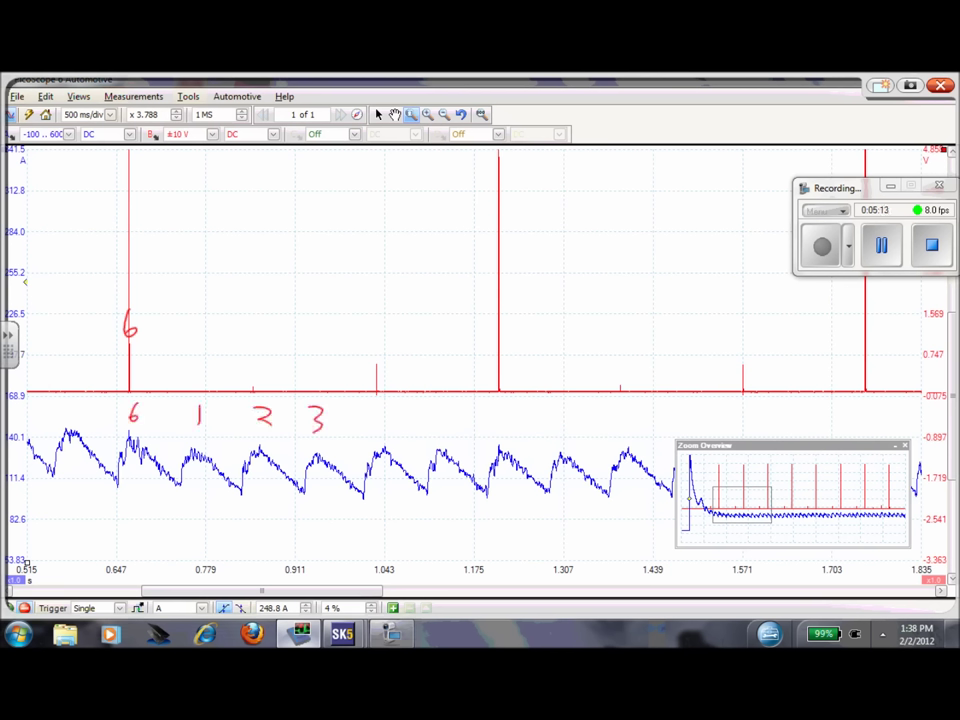
pyautogui.moveTo(381, 408); pyautogui.dragTo(389, 420)
pyautogui.moveTo(385, 408); pyautogui.dragTo(384, 432)
pyautogui.moveTo(445, 413); pyautogui.dragTo(433, 413)
pyautogui.moveTo(433, 413); pyautogui.dragTo(437, 437)
pyautogui.moveTo(506, 414); pyautogui.dragTo(502, 435)
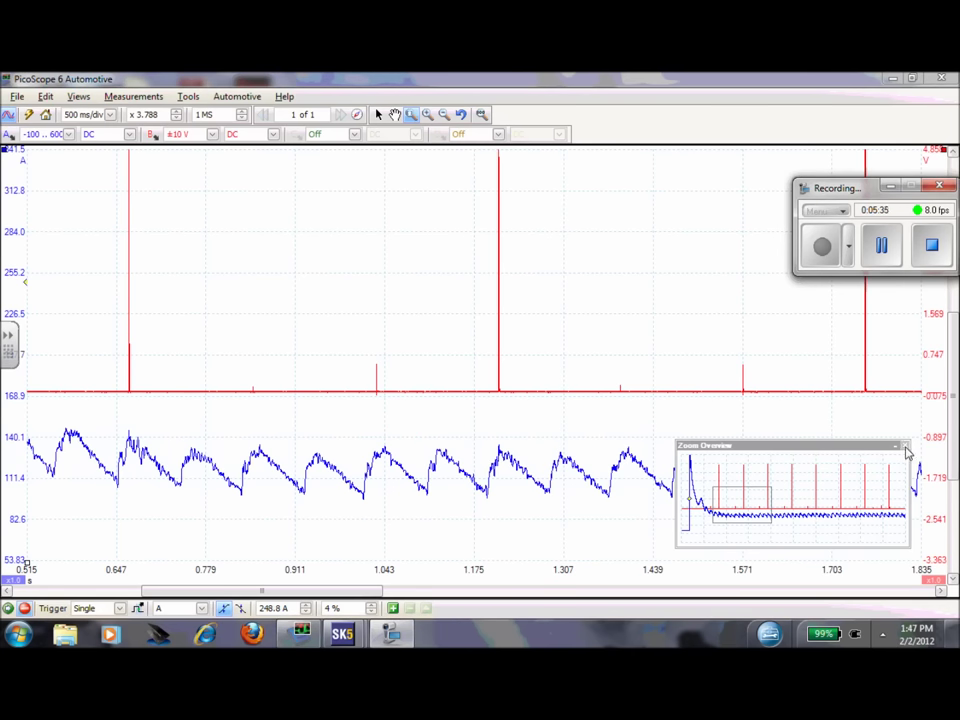
# Return to the full view, run a new single capture, and zoom onto three tall ignition spikes
pyautogui.click(678, 340)
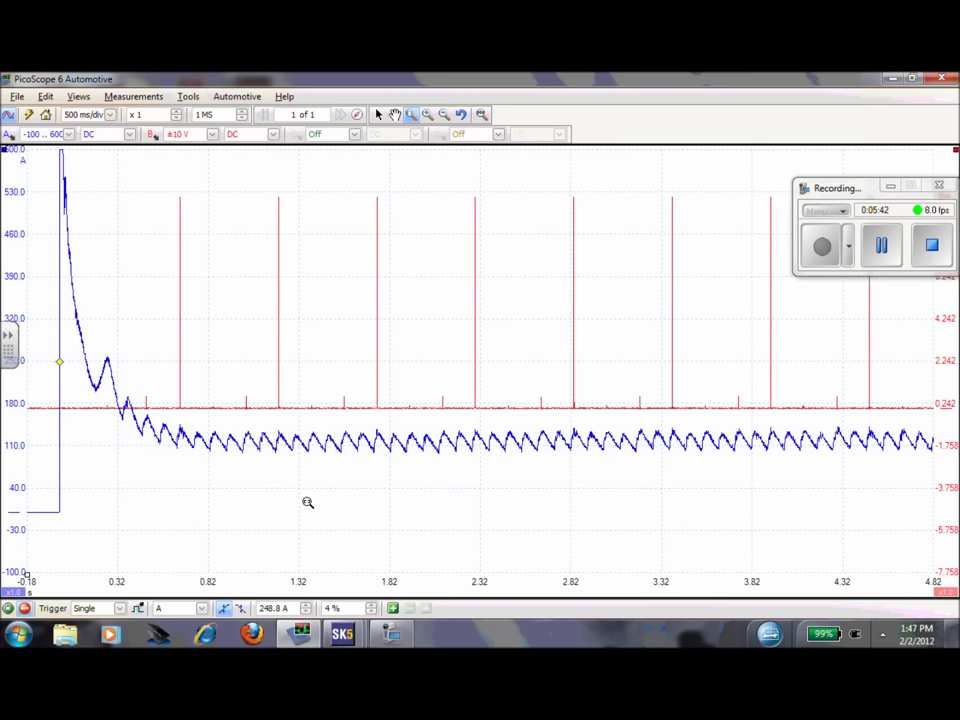
pyautogui.press('space')
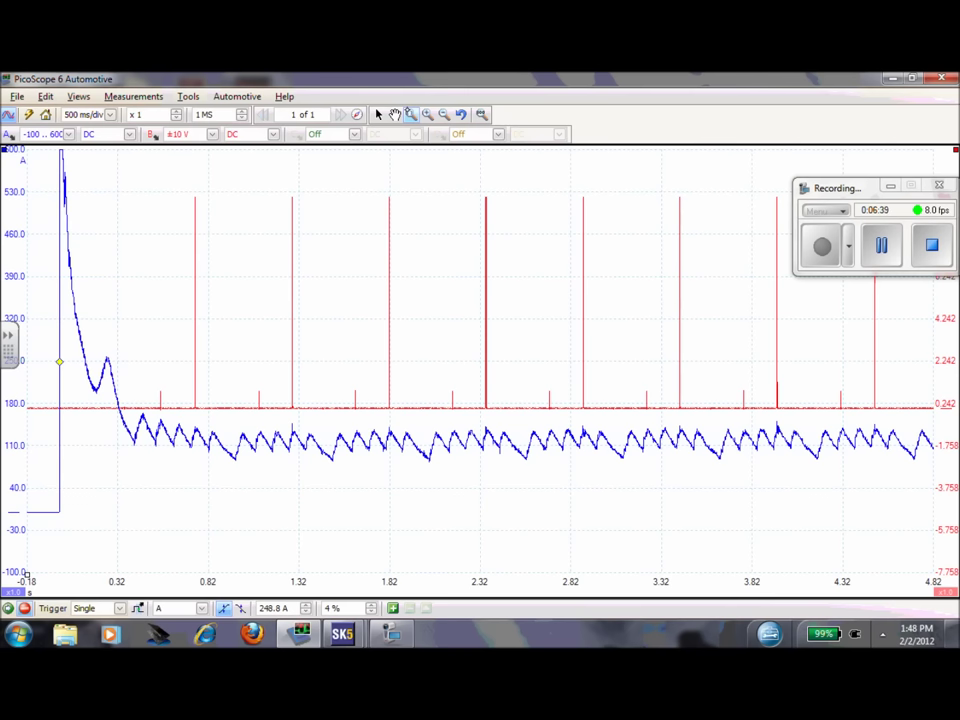
pyautogui.moveTo(234, 171); pyautogui.dragTo(563, 473)
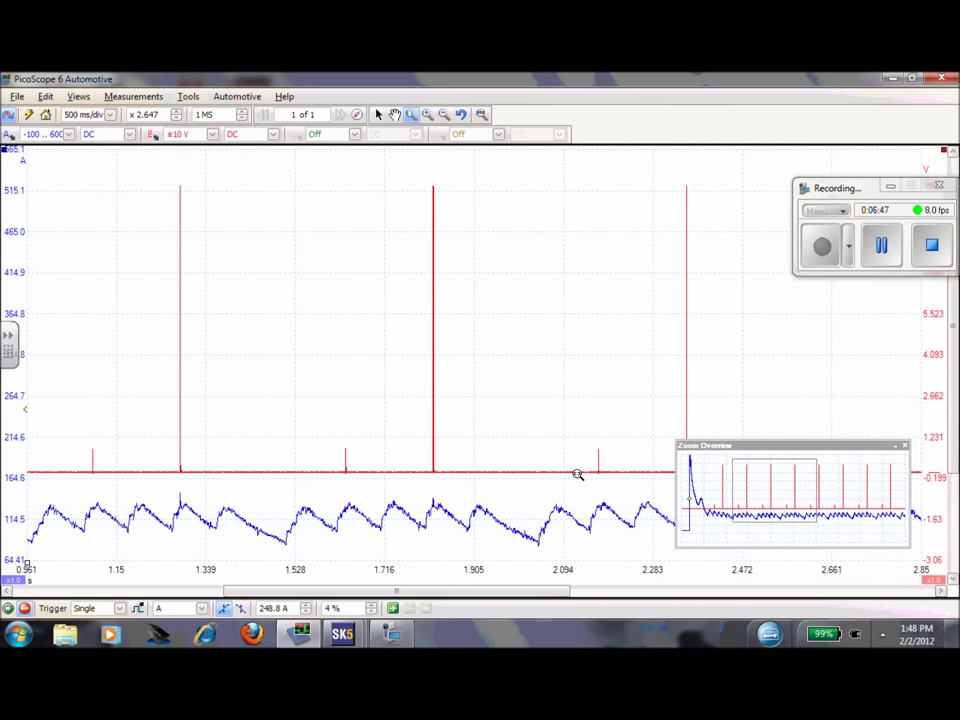
# Handwrite trial '6' marks on the first tall spike and its hump, then clear them
pyautogui.moveTo(180, 331); pyautogui.dragTo(175, 350)
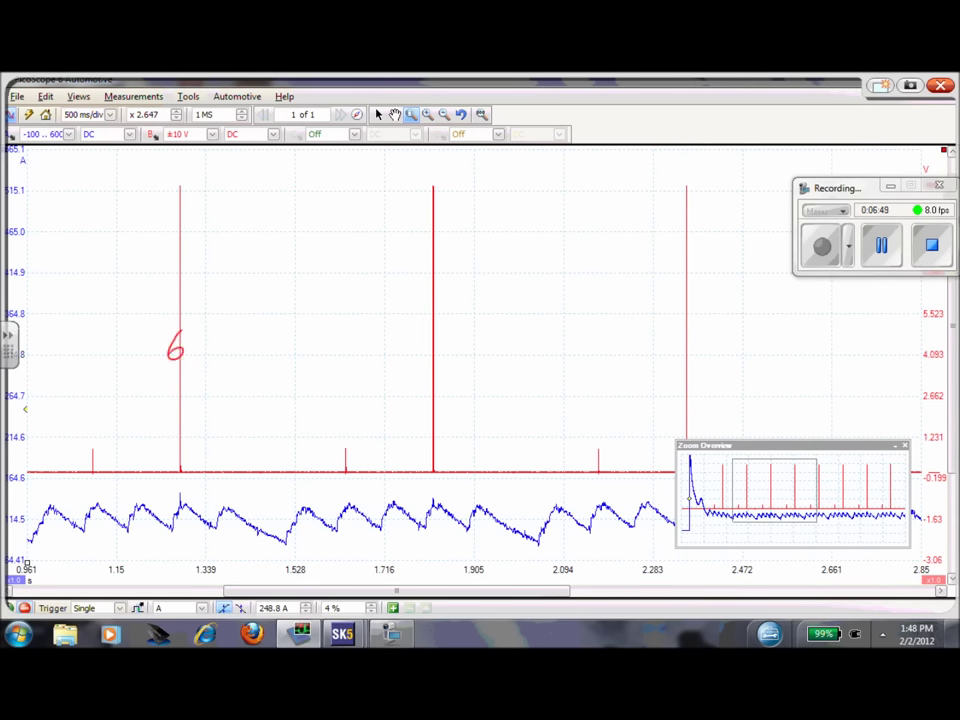
pyautogui.moveTo(184, 478)
pyautogui.mouseDown()
pyautogui.moveTo(177, 495)
pyautogui.moveTo(176, 487)
pyautogui.mouseUp()
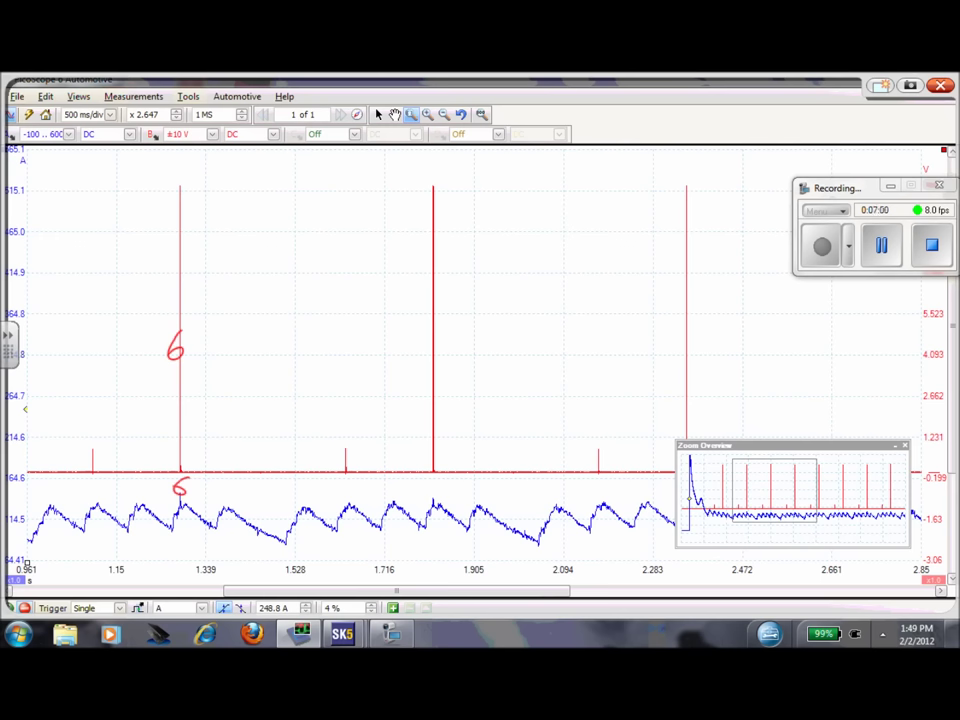
pyautogui.click(890, 186)
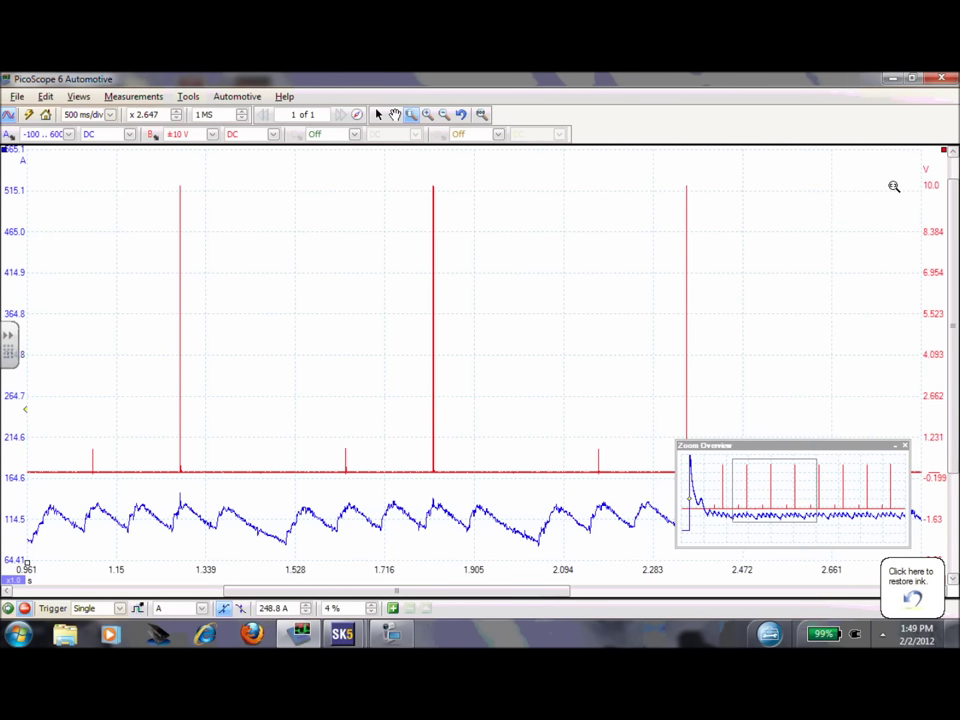
# Restore the ink, erase the extra 6, number the humps 1-2-3-4-5, and mark each tall spike 6
pyautogui.hotkey('ctrl', 'z')
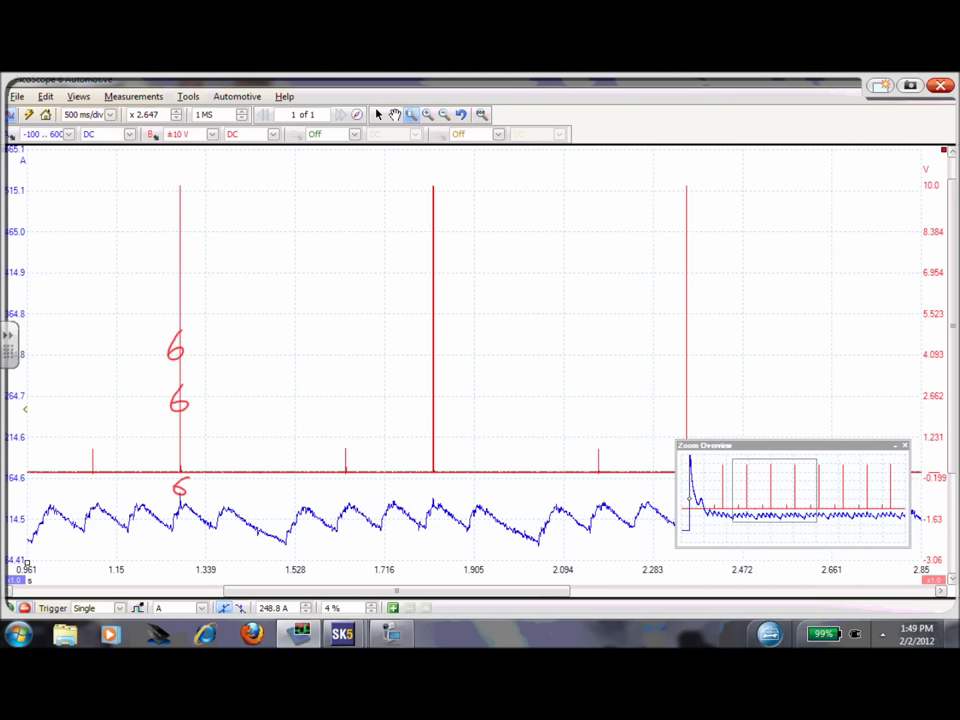
pyautogui.click(176, 399)
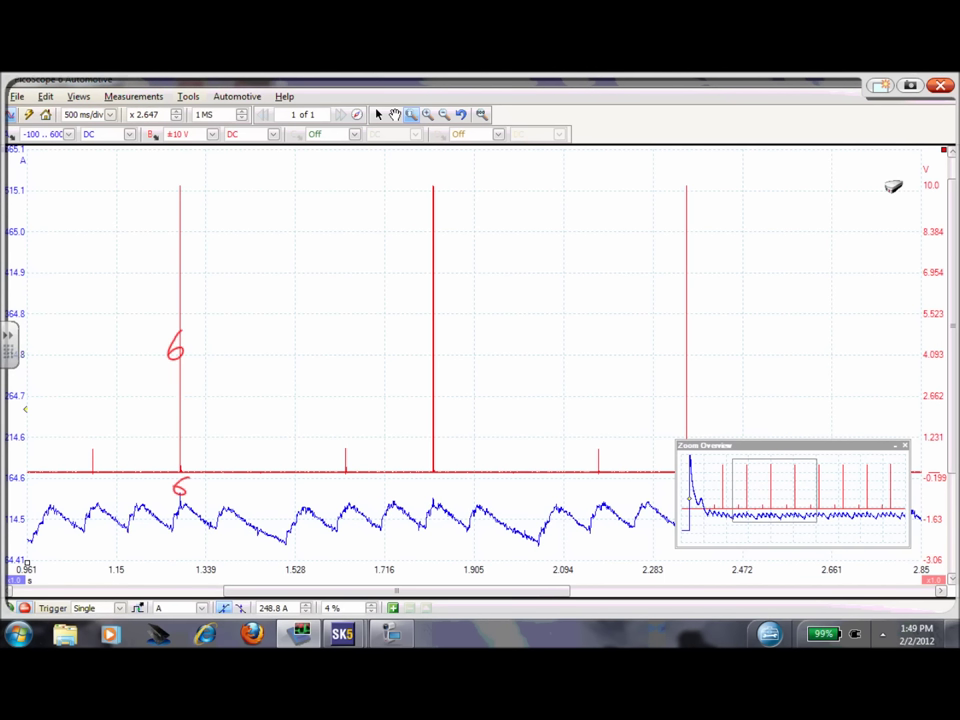
pyautogui.moveTo(222, 474)
pyautogui.mouseDown()
pyautogui.moveTo(273, 492)
pyautogui.moveTo(306, 481)
pyautogui.moveTo(297, 494)
pyautogui.moveTo(342, 480)
pyautogui.moveTo(347, 495)
pyautogui.moveTo(398, 480)
pyautogui.moveTo(382, 493)
pyautogui.moveTo(437, 482)
pyautogui.moveTo(478, 495)
pyautogui.moveTo(553, 495)
pyautogui.mouseUp()
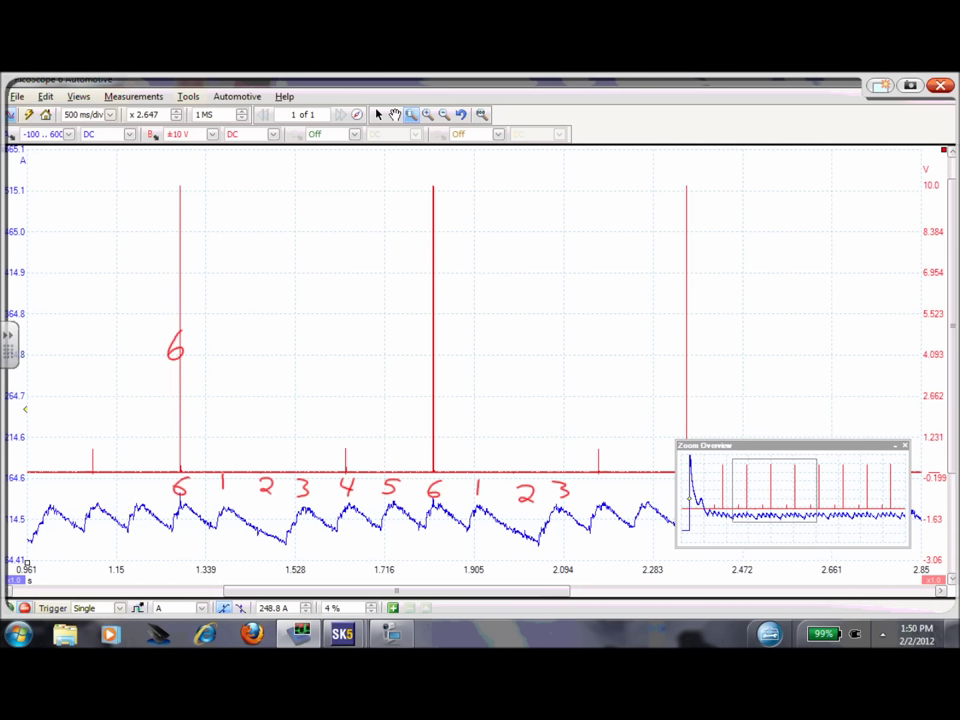
pyautogui.moveTo(435, 332); pyautogui.dragTo(426, 346)
pyautogui.moveTo(693, 315); pyautogui.dragTo(679, 331)
# Close the ink layer, return to the full capture, and draw an arrow at the ~600 A starting peak
pyautogui.rightClick(812, 412)
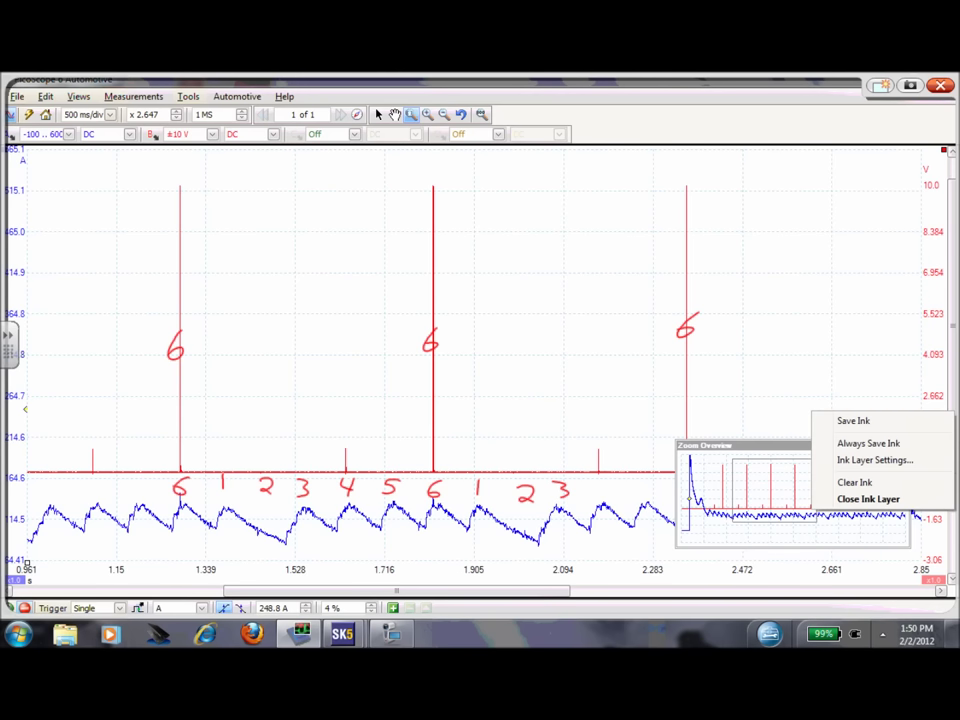
pyautogui.click(868, 498)
pyautogui.moveTo(797, 511); pyautogui.dragTo(805, 511)
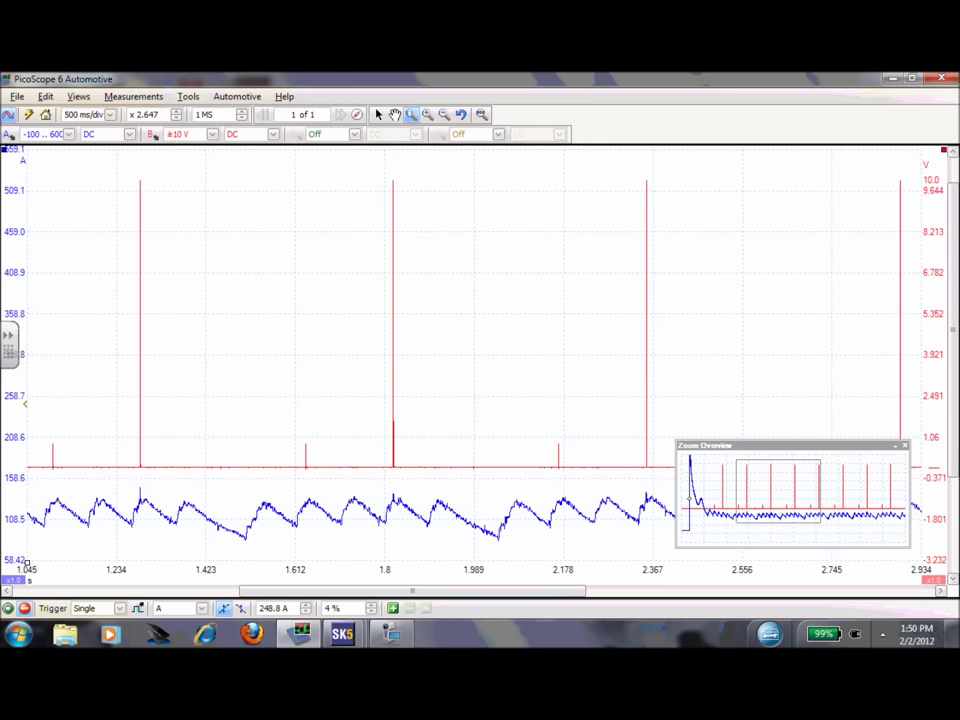
pyautogui.hotkey('ctrl', 'z')
pyautogui.hotkey('ctrl', 'z')
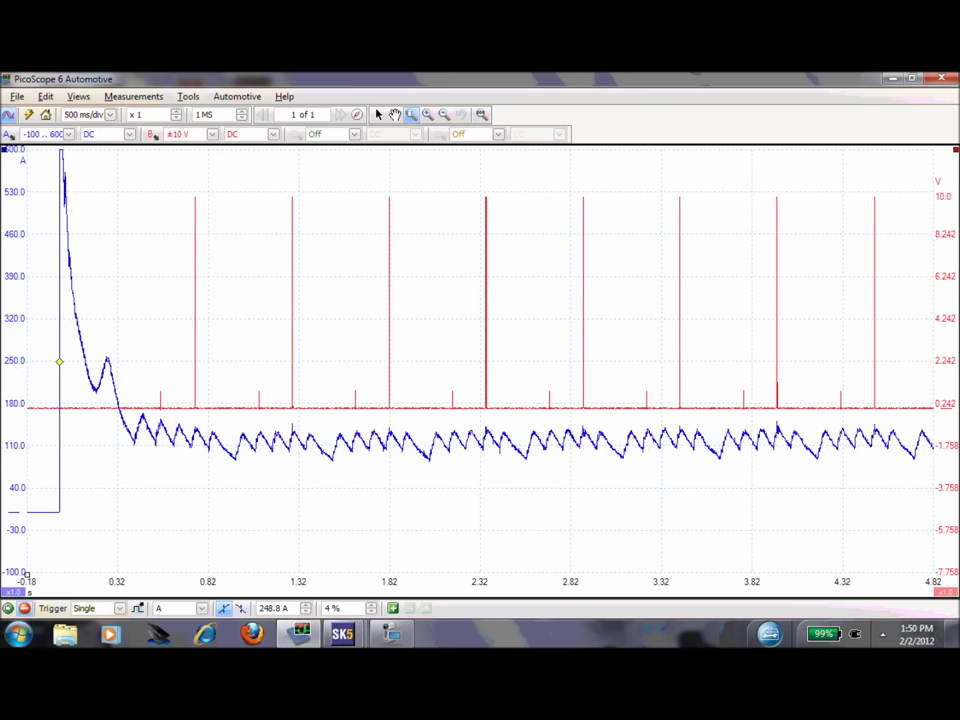
pyautogui.moveTo(133, 155)
pyautogui.mouseDown()
pyautogui.moveTo(67, 155)
pyautogui.moveTo(85, 163)
pyautogui.mouseUp()
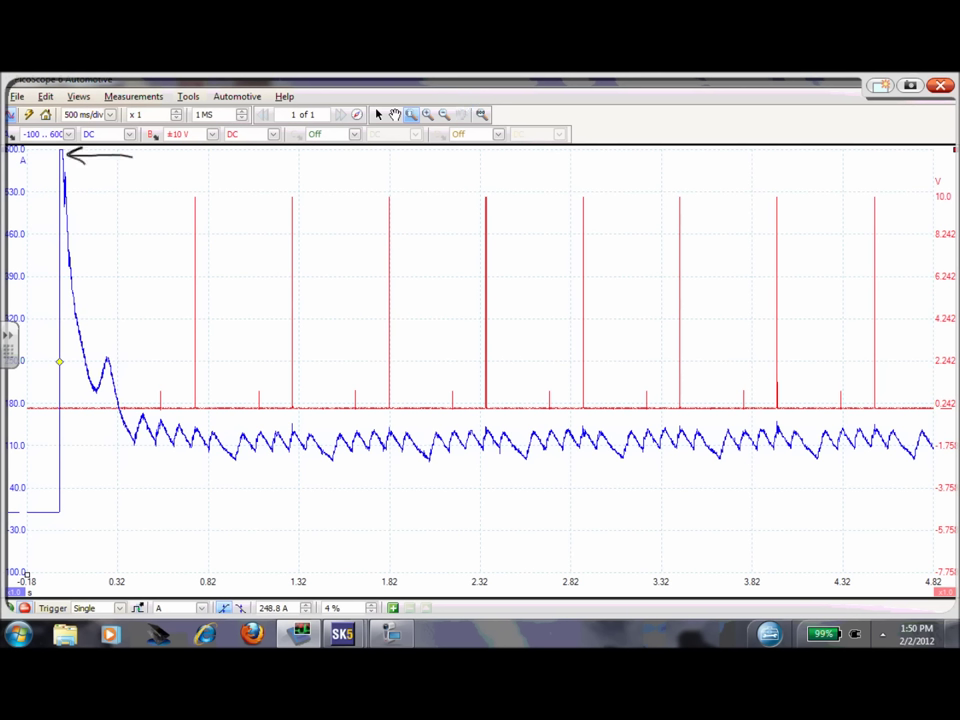